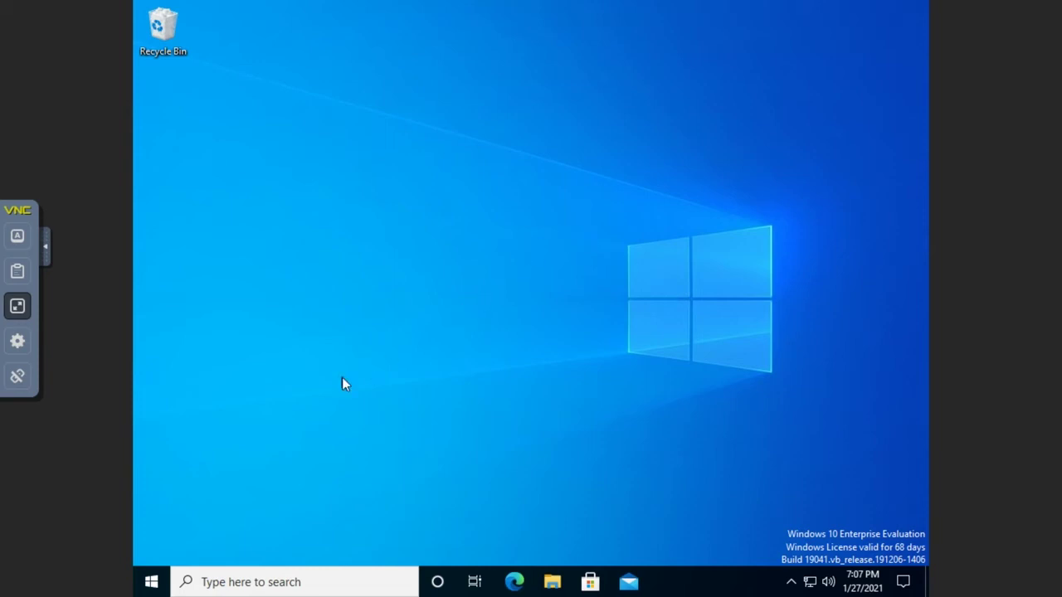
Show This PC in File Explorer, with Local Disk (C:) at 19.1 GB free of 49.4 GB.
click(554, 584)
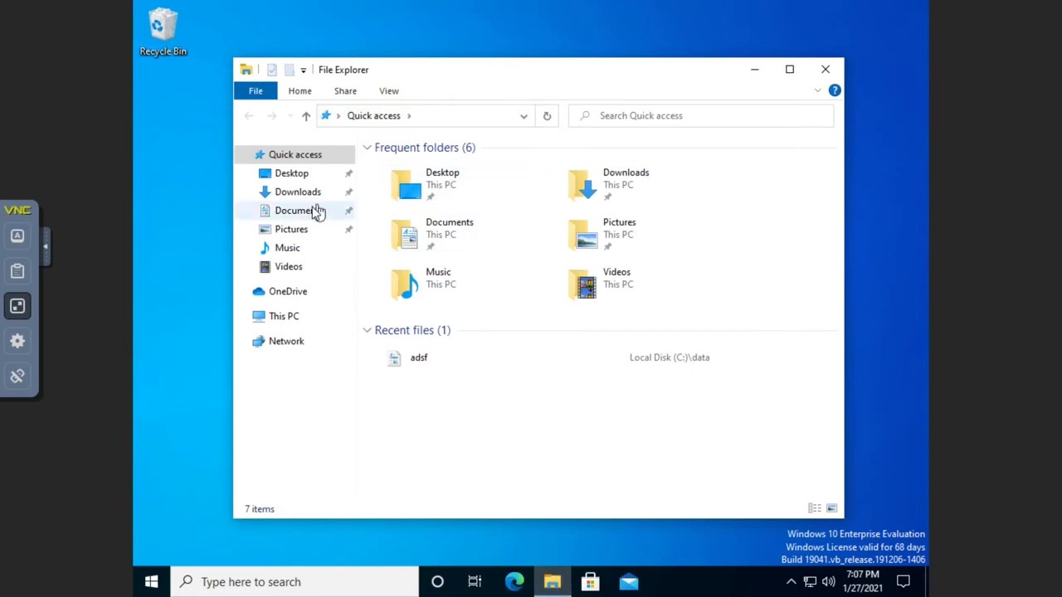
click(280, 322)
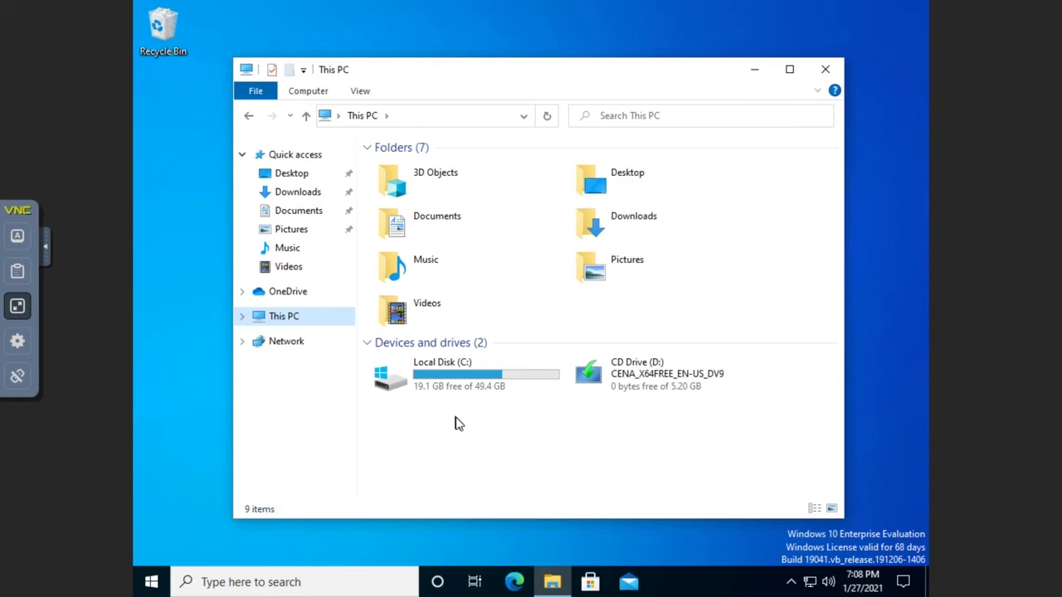
Bring up Quota Settings for drive C: from its Properties Quota page, showing quotas disabled.
right_click(475, 377)
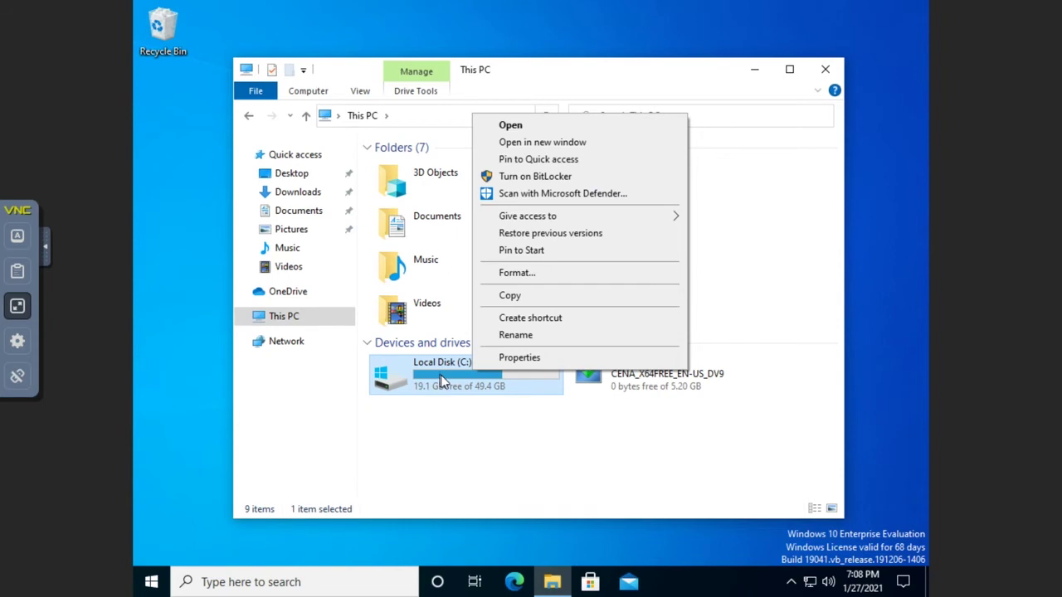
click(518, 357)
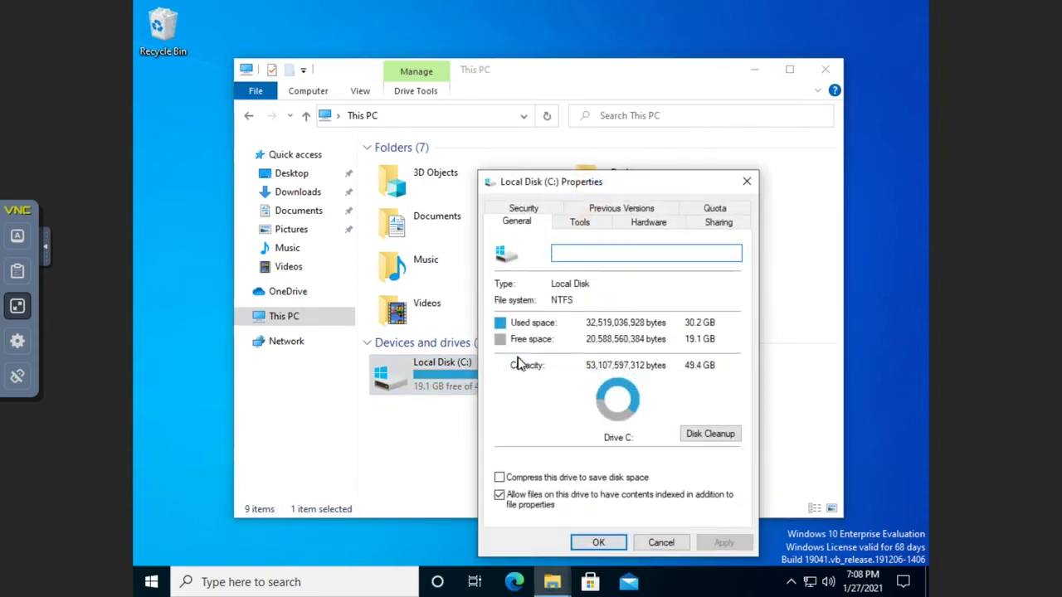
click(709, 212)
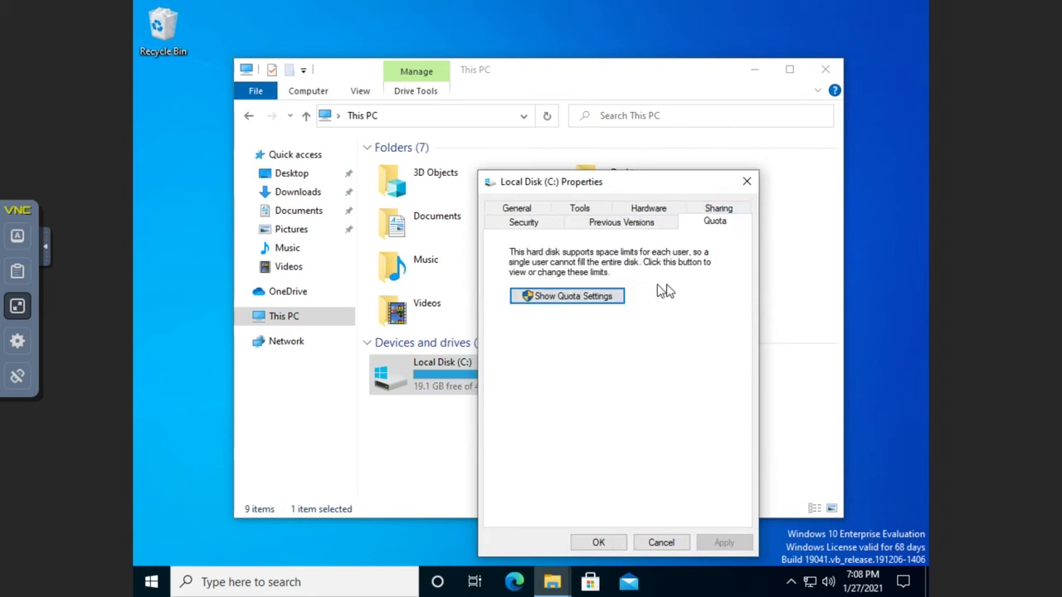
click(527, 297)
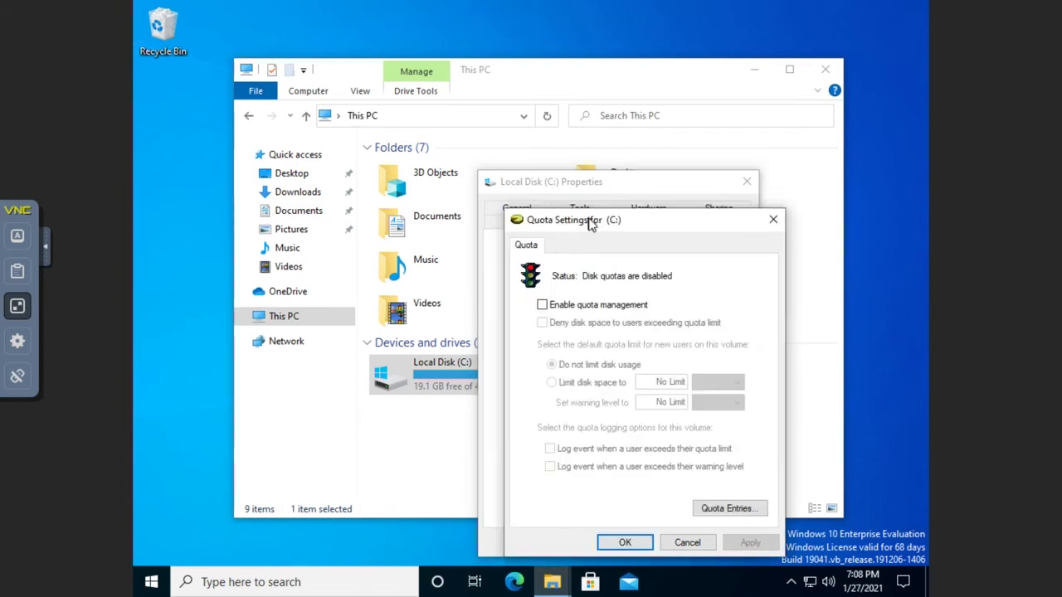
drag(588, 221, 541, 155)
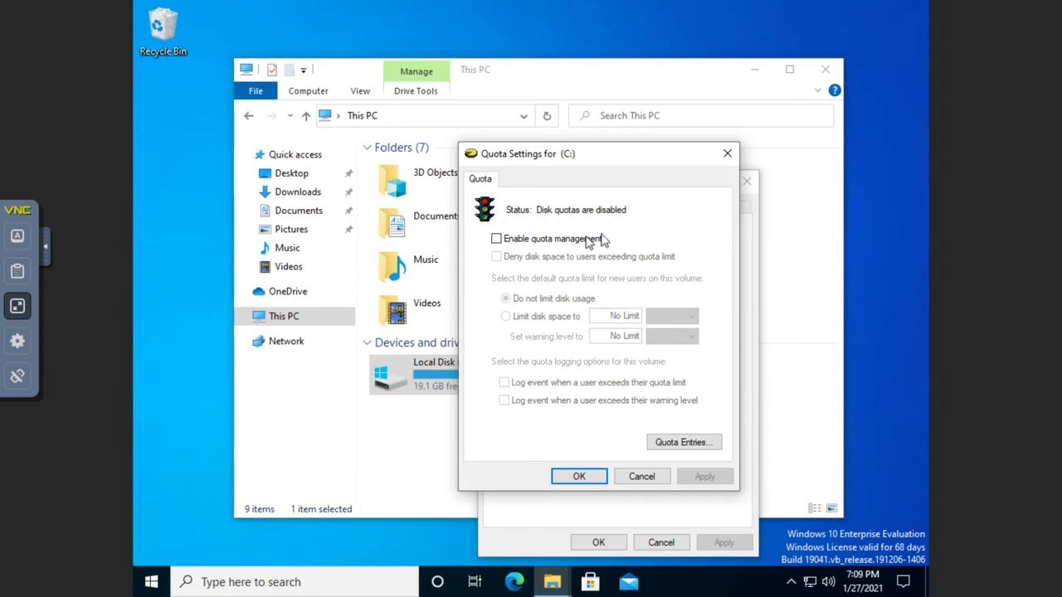
Enable quota management on C: with a 1 GB limit, 900 MB warning level, and deny over-limit space.
click(567, 246)
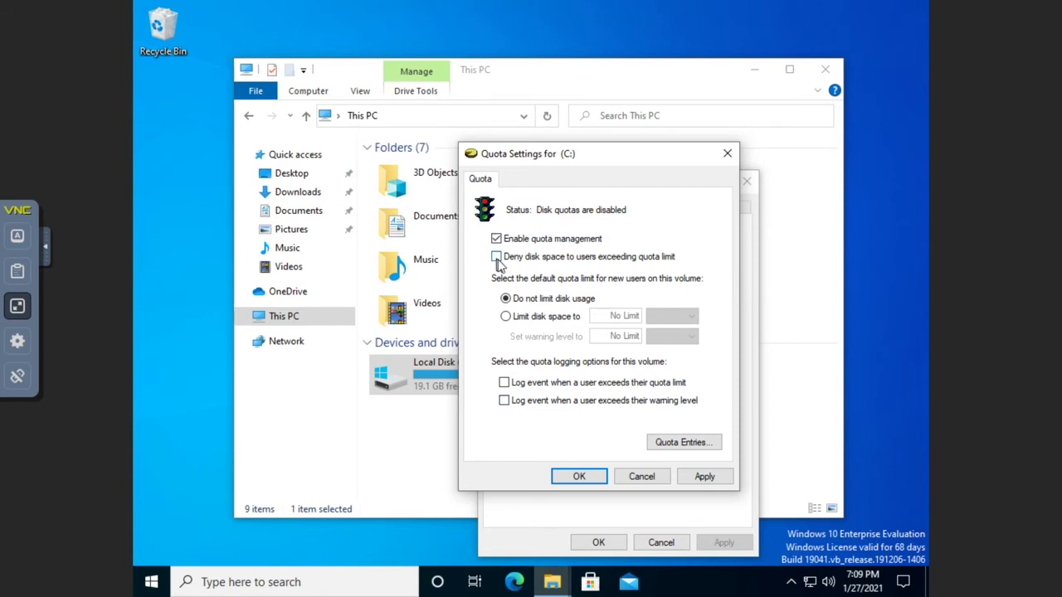
click(506, 319)
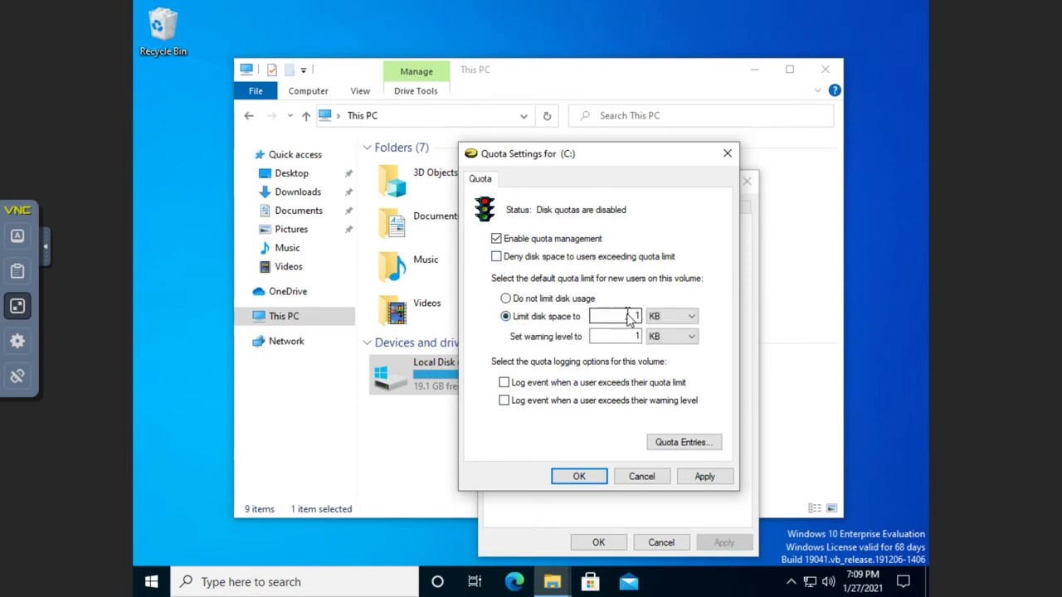
click(669, 322)
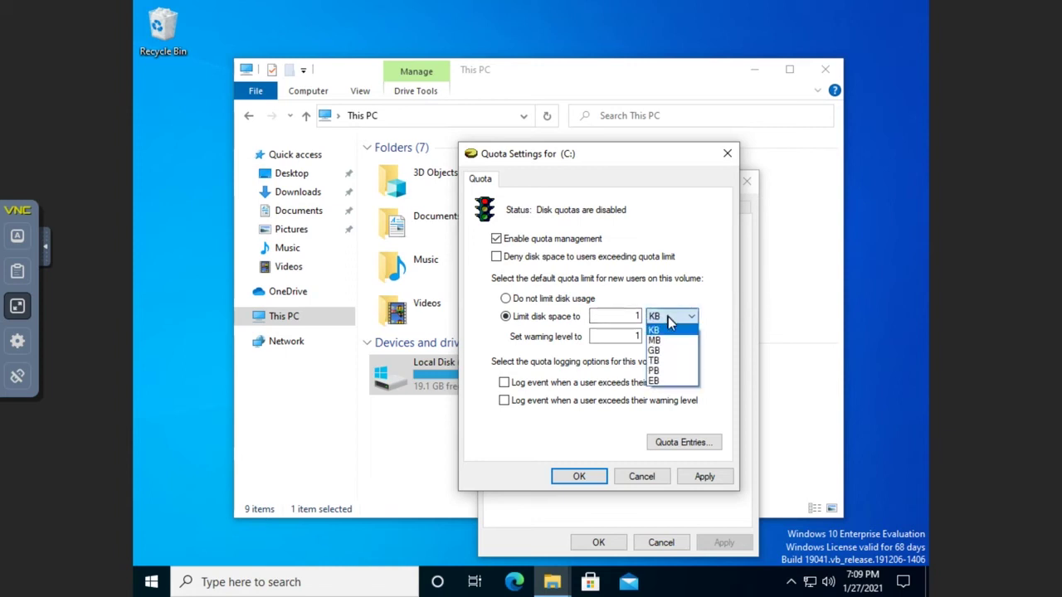
click(647, 349)
double_click(633, 336)
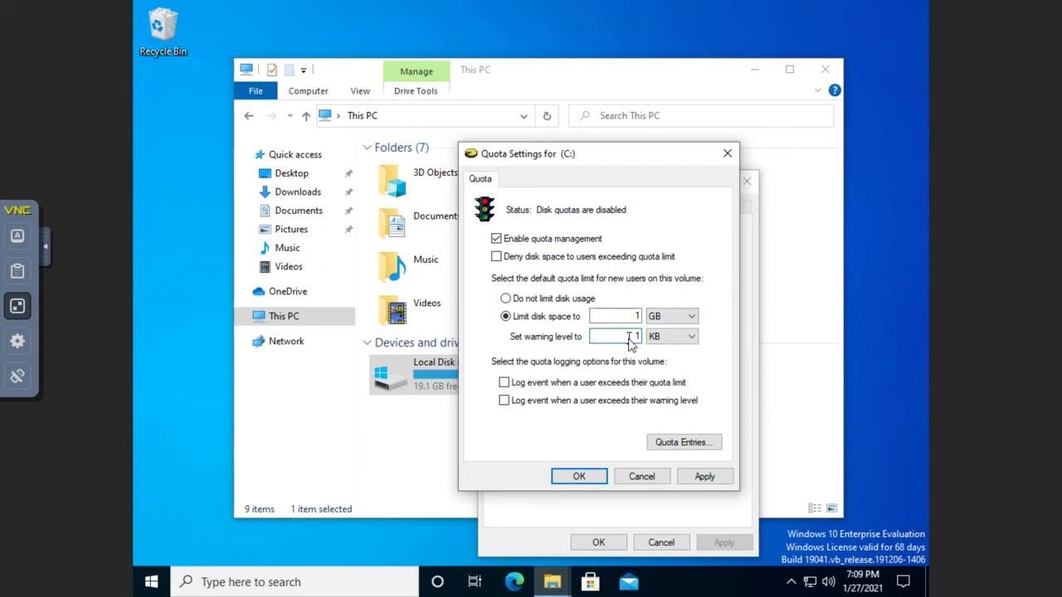
text(900)
click(665, 337)
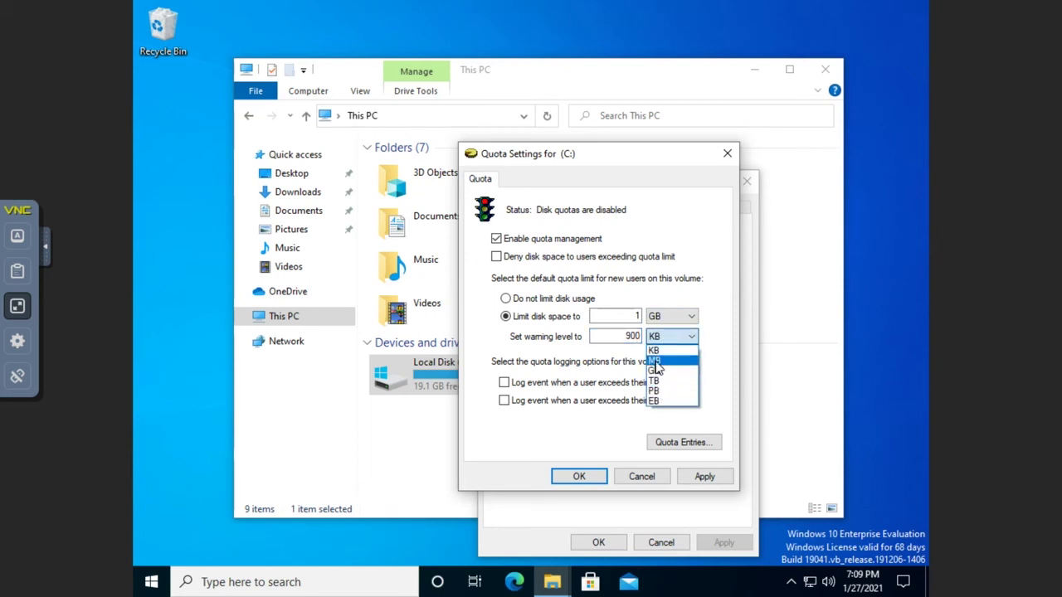
click(655, 360)
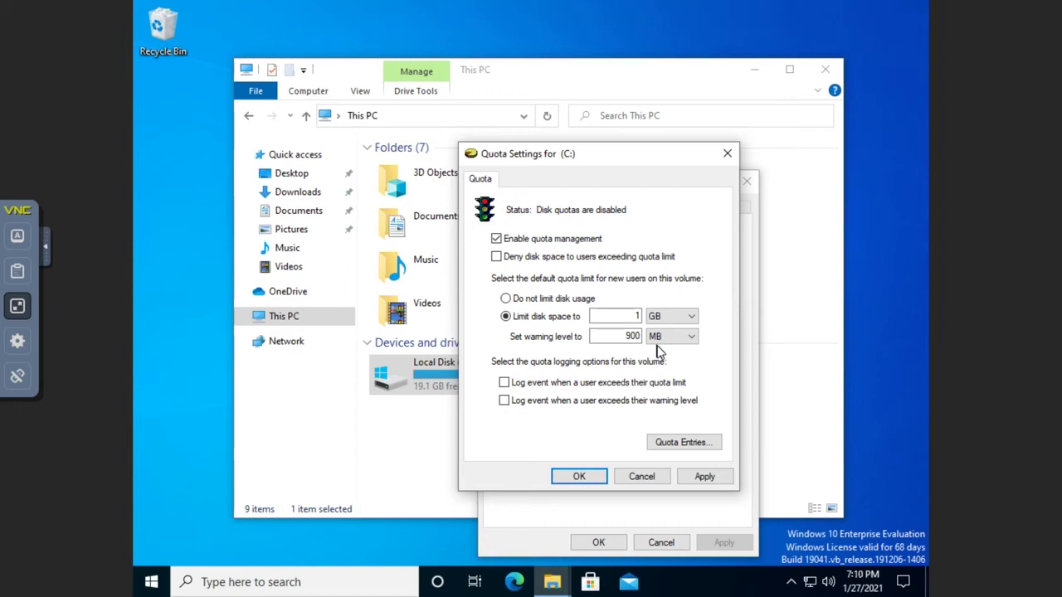
click(498, 257)
Log events for exceeding both the limit and the warning level, apply, and confirm enabling quotas.
click(504, 384)
click(504, 401)
click(703, 483)
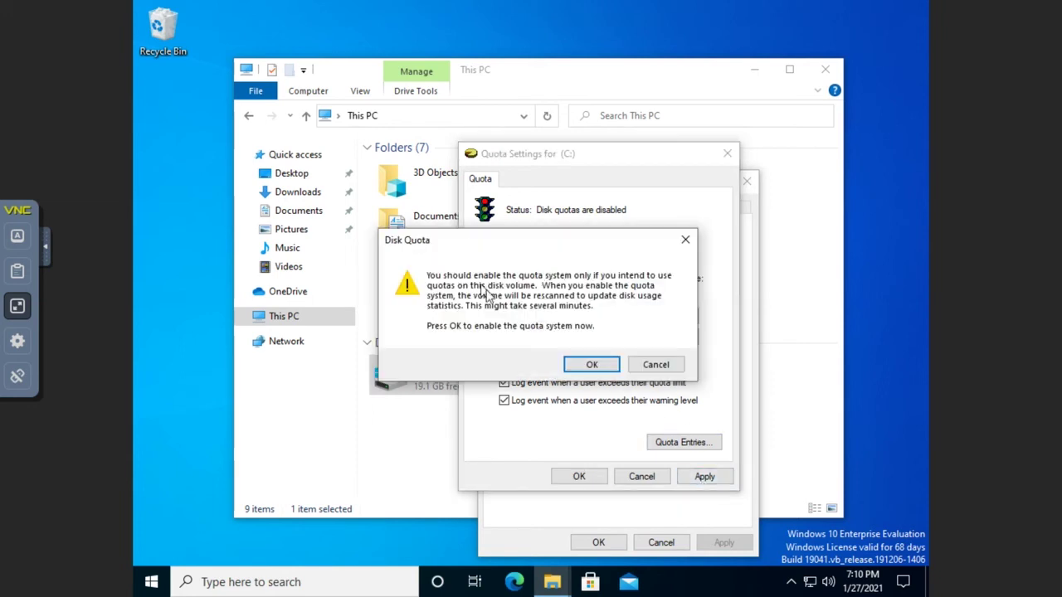
click(590, 365)
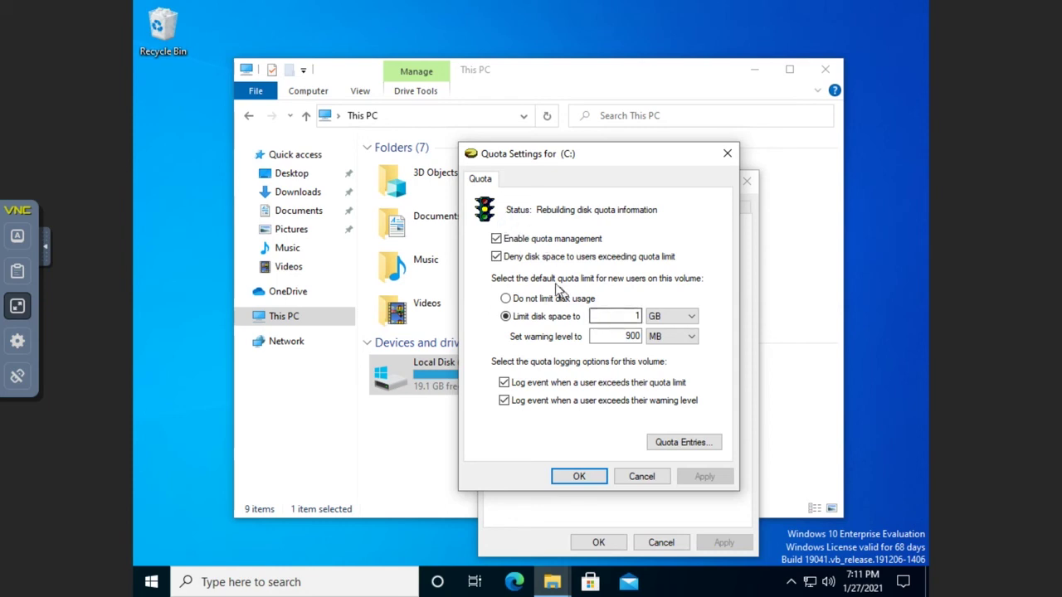
Open the Quota Entries list for C:, which shows 0 items so far.
click(682, 446)
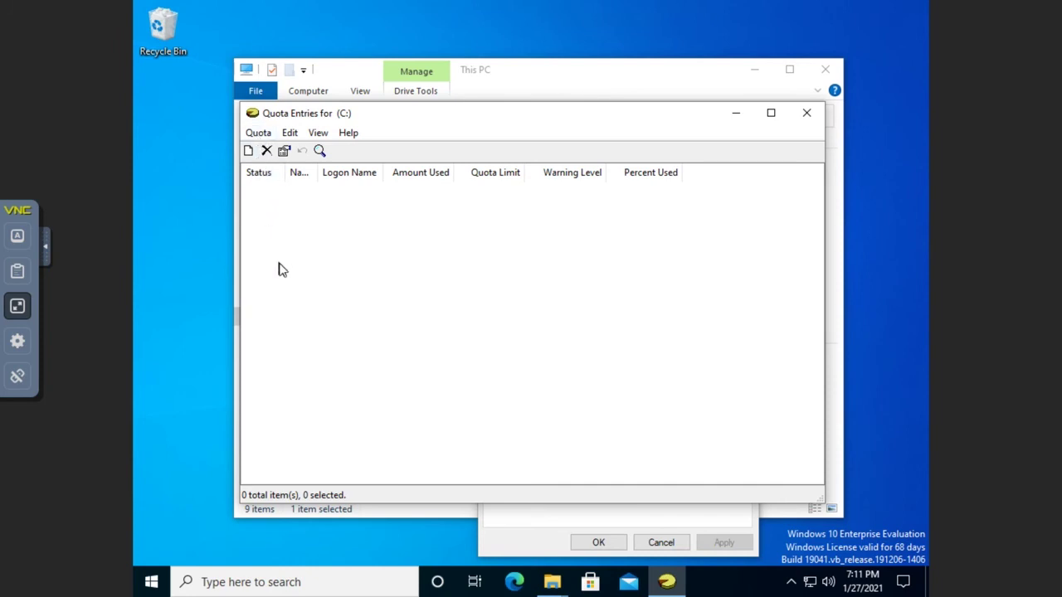
Start a new quota entry for a local user, checking the typed user name before confirming.
click(249, 154)
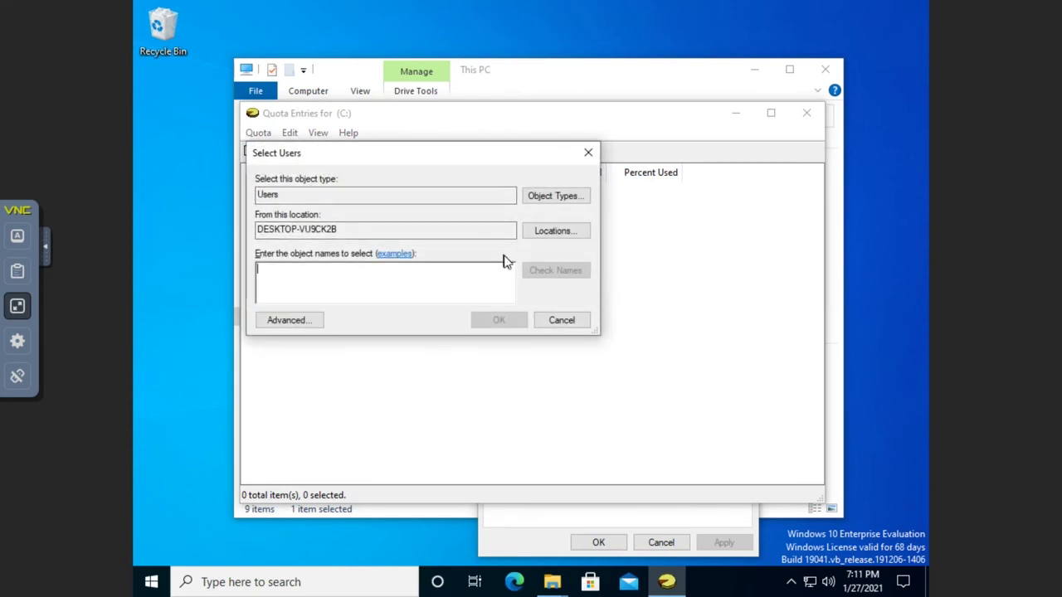
text(david)
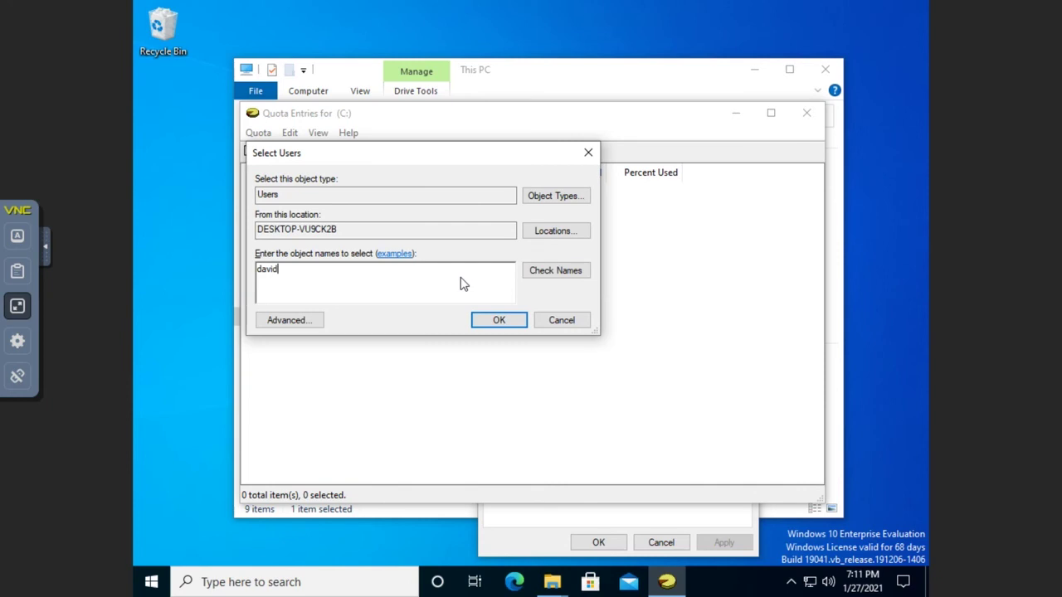
click(543, 274)
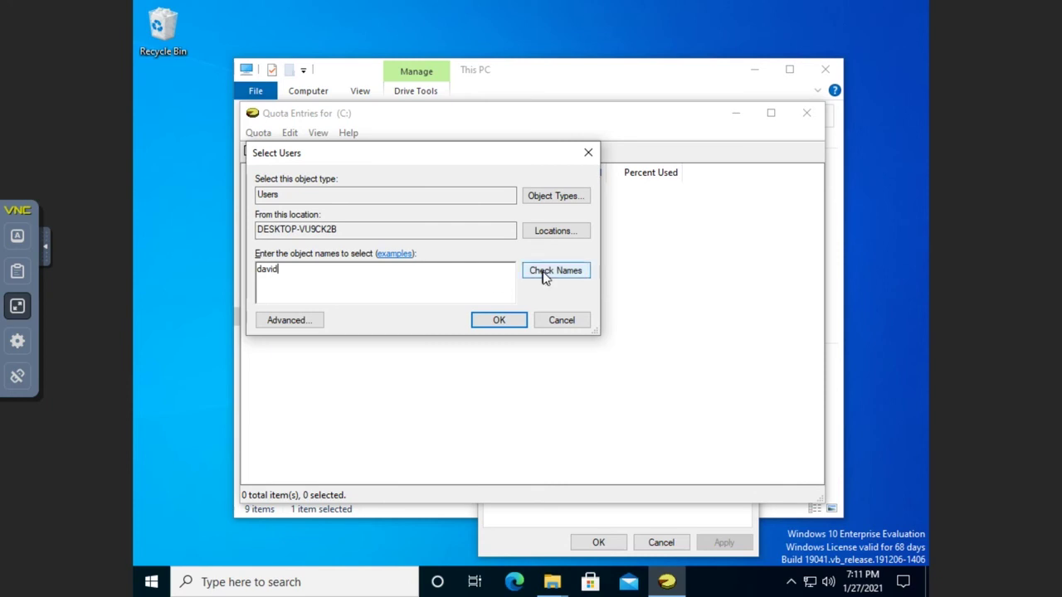
click(499, 322)
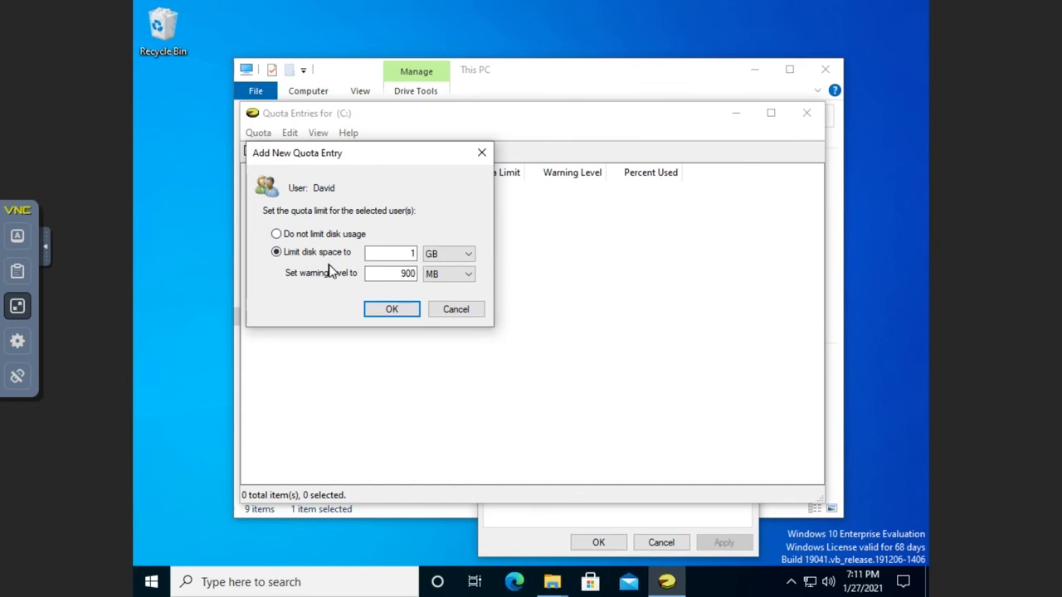
Set the new entry to 'Do not limit disk usage' and submit it, which fails as the user is unknown.
click(432, 257)
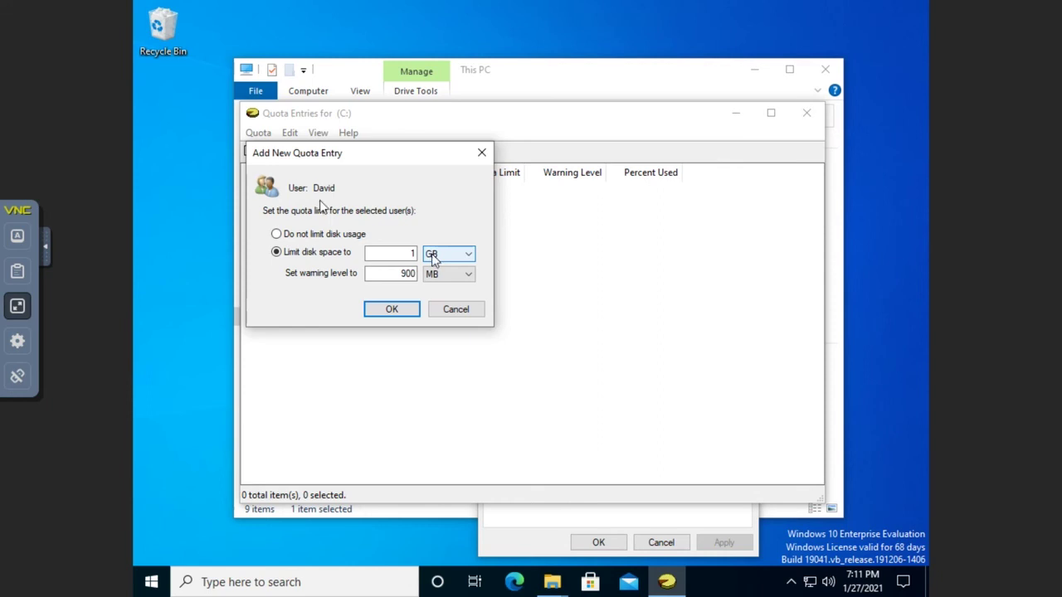
click(369, 273)
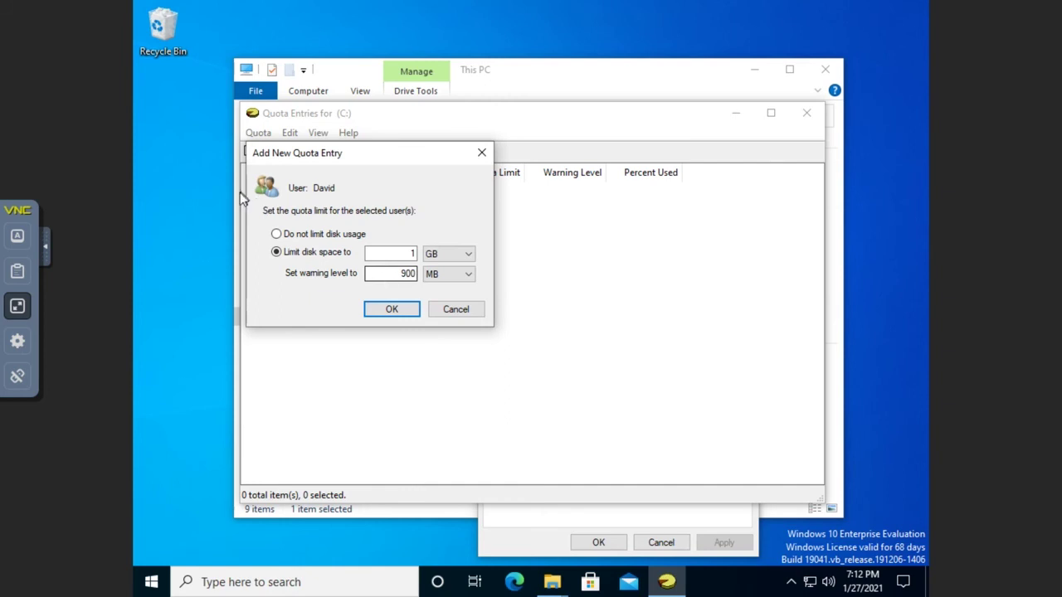
click(280, 235)
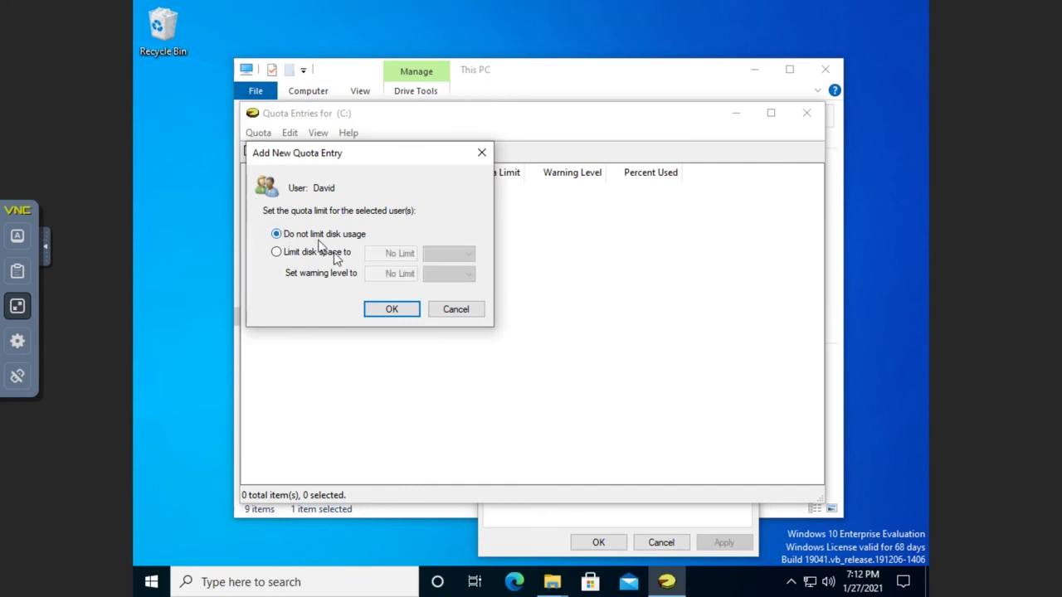
click(391, 311)
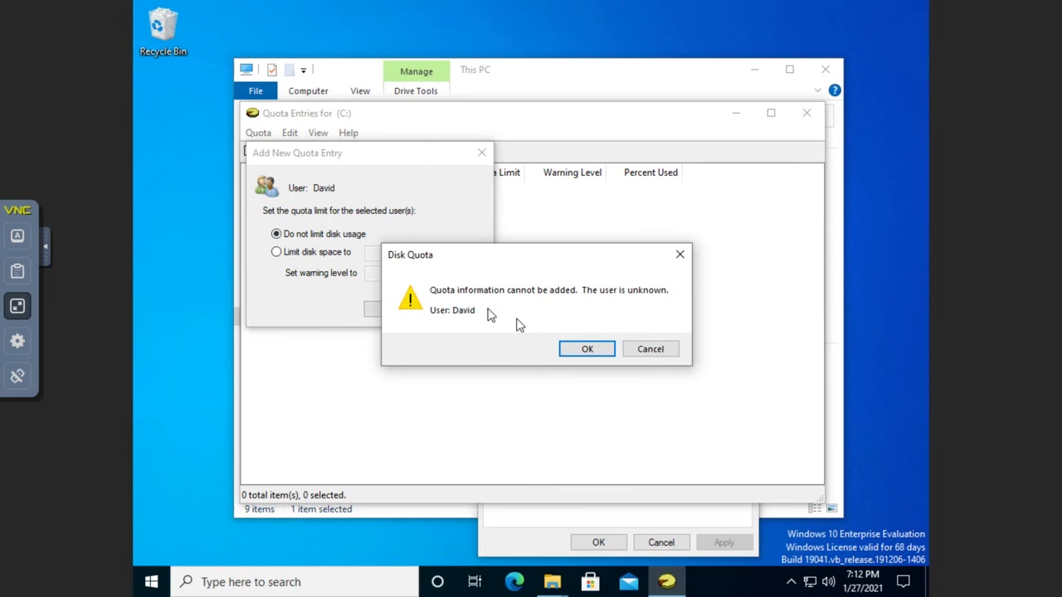
Dismiss the error and close Quota Entries, Quota Settings and the Local Disk (C:) Properties.
click(587, 349)
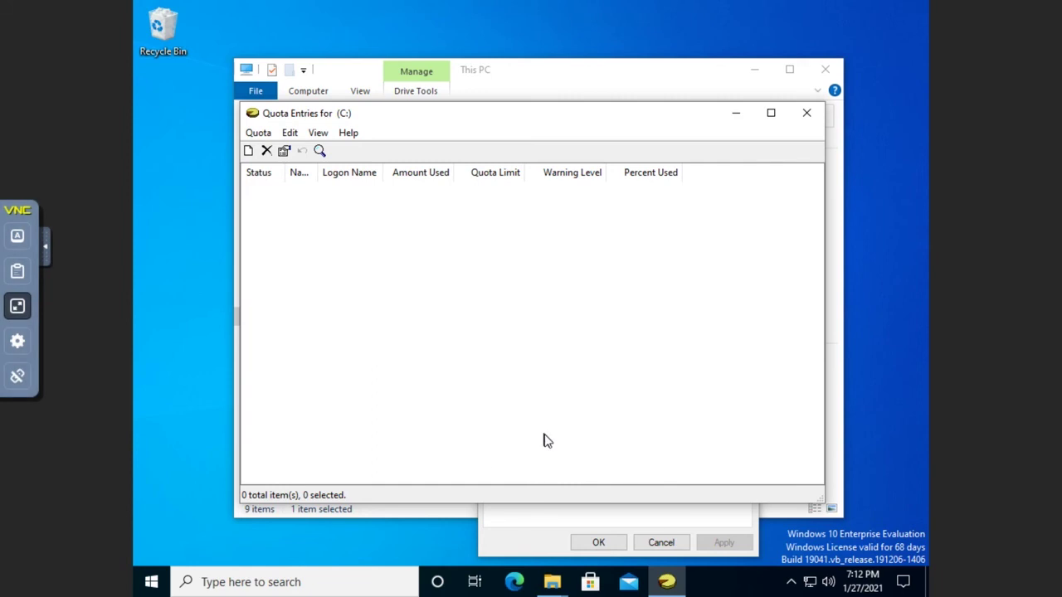
click(808, 113)
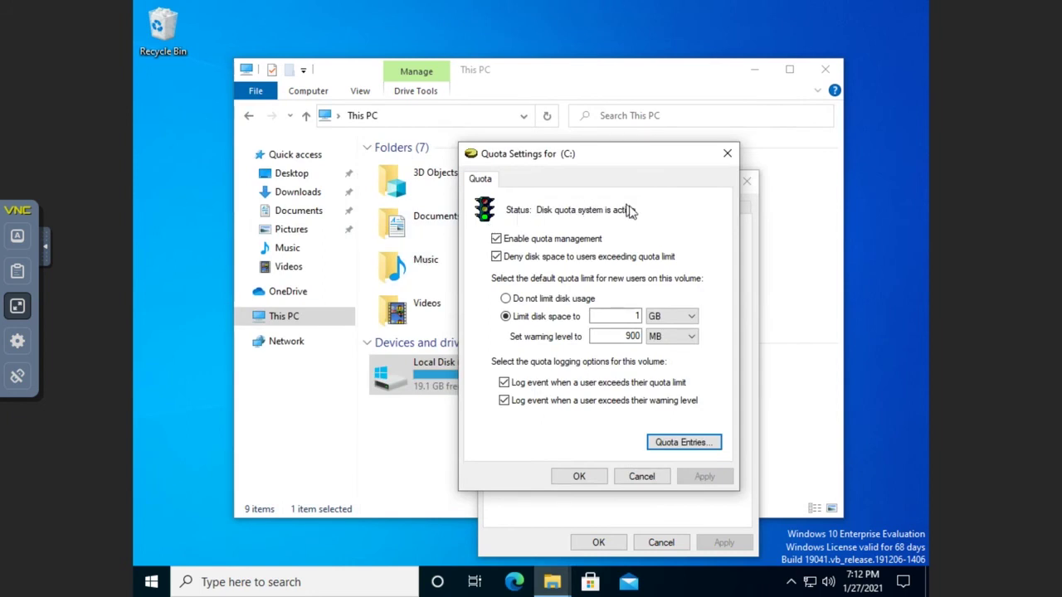
click(574, 476)
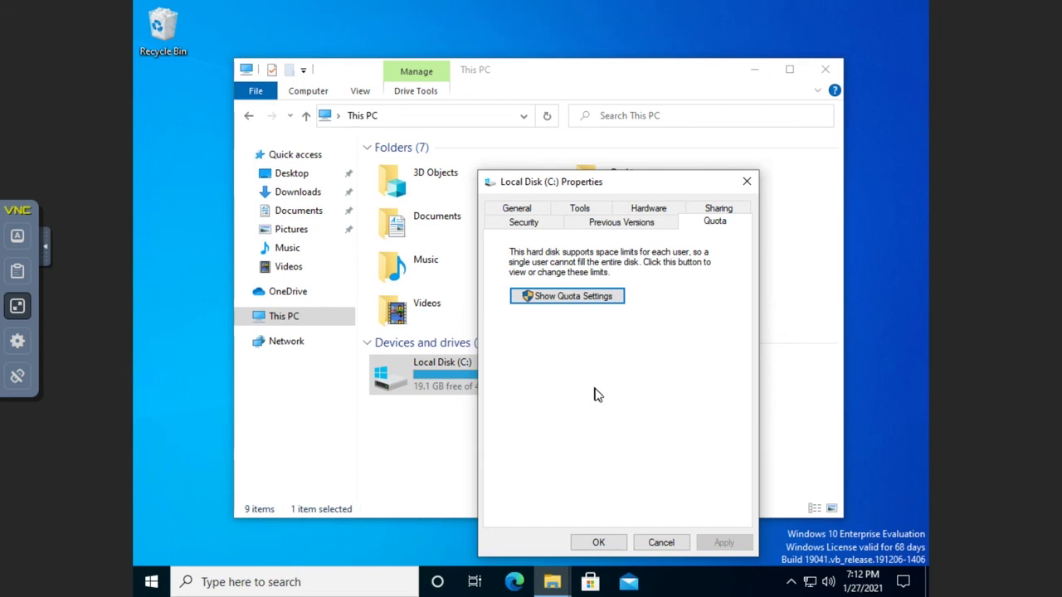
click(601, 542)
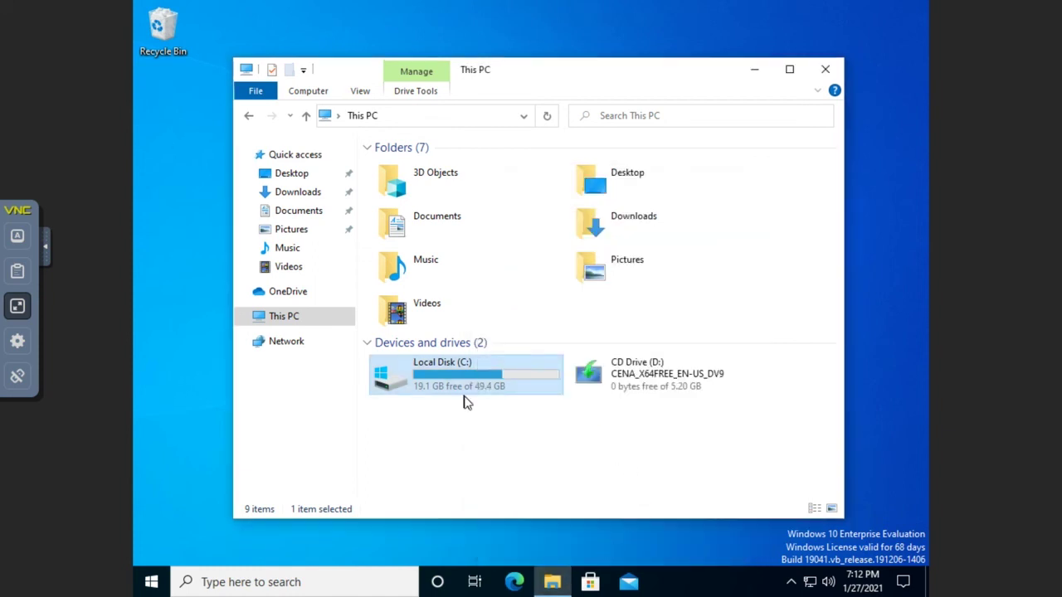
Refresh This PC with F5 so Local Disk (C:) shows 630 MB free of 1.00 GB.
mouse_move(421, 399)
click(499, 430)
key(F5)
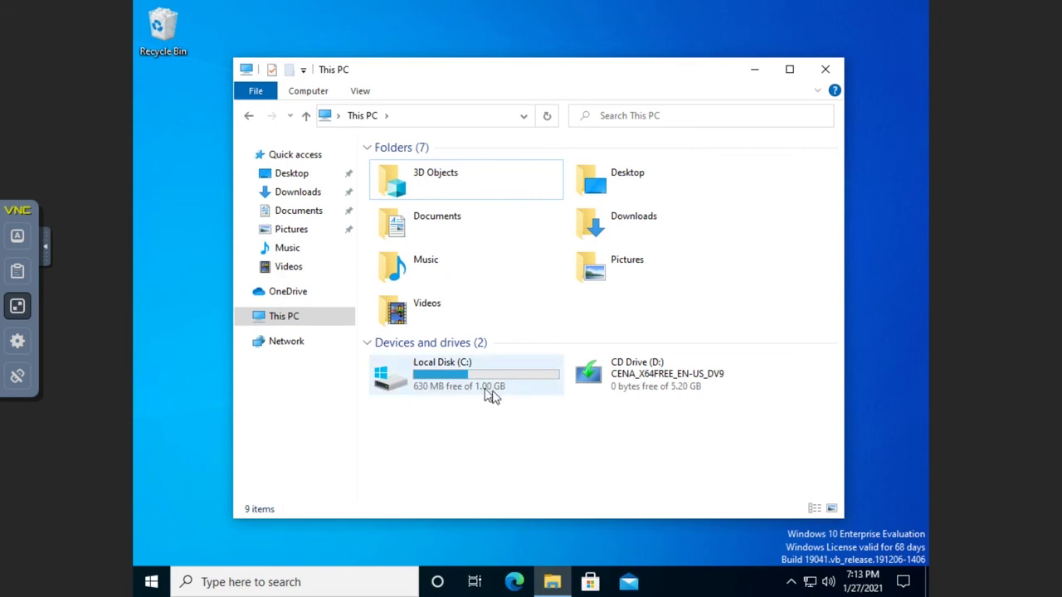
mouse_move(528, 401)
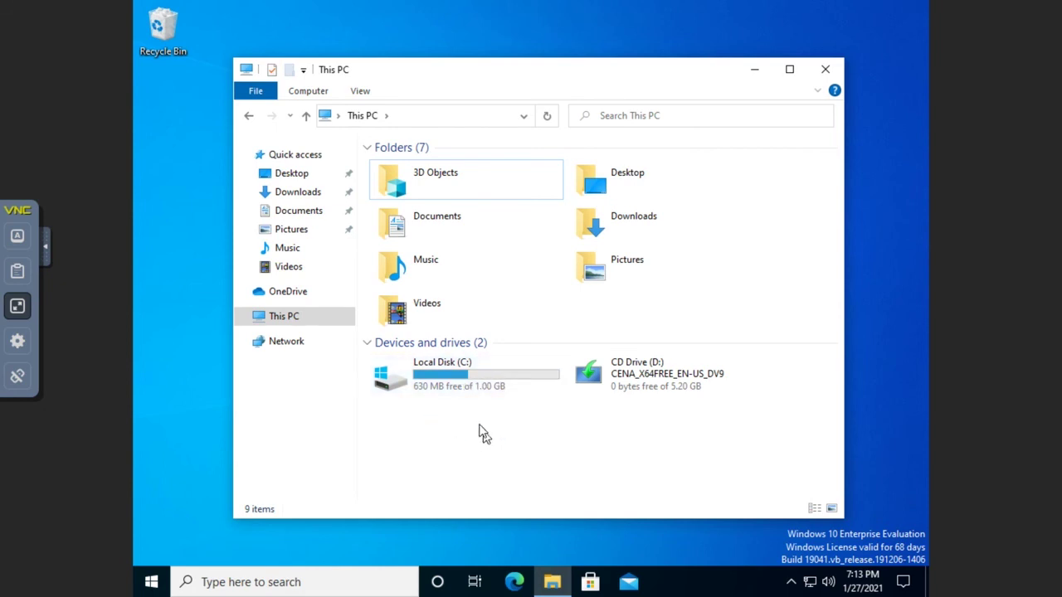
mouse_move(465, 389)
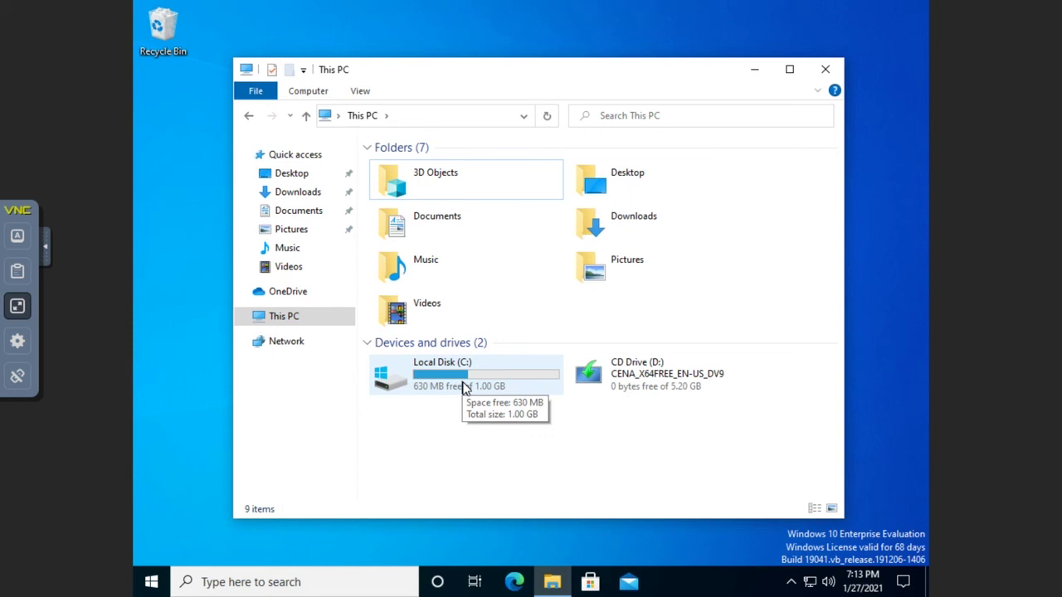
right_click(463, 385)
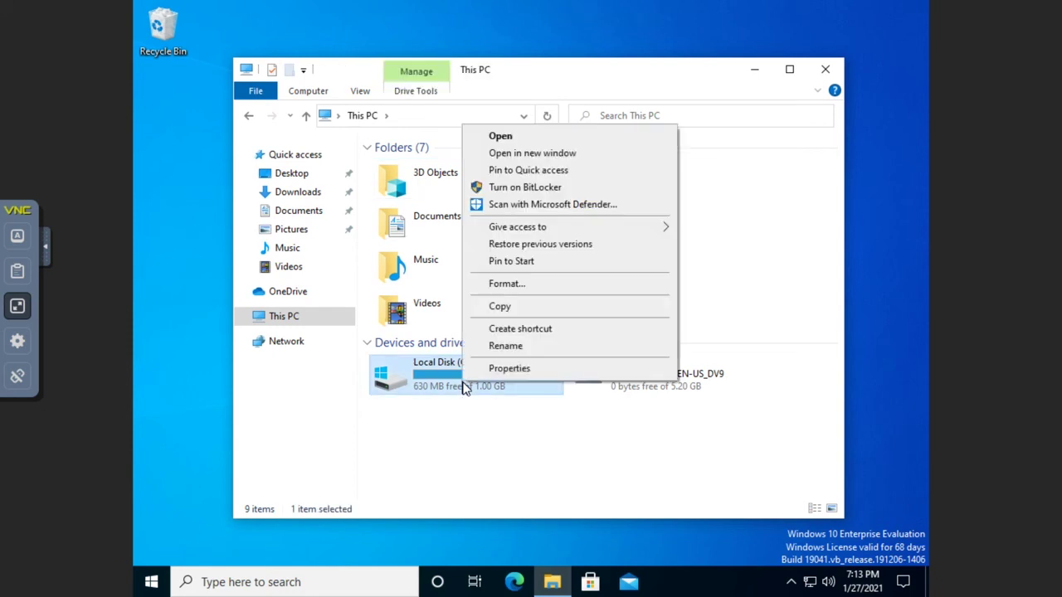
Reopen the Quota Settings for drive C: from its properties.
click(526, 371)
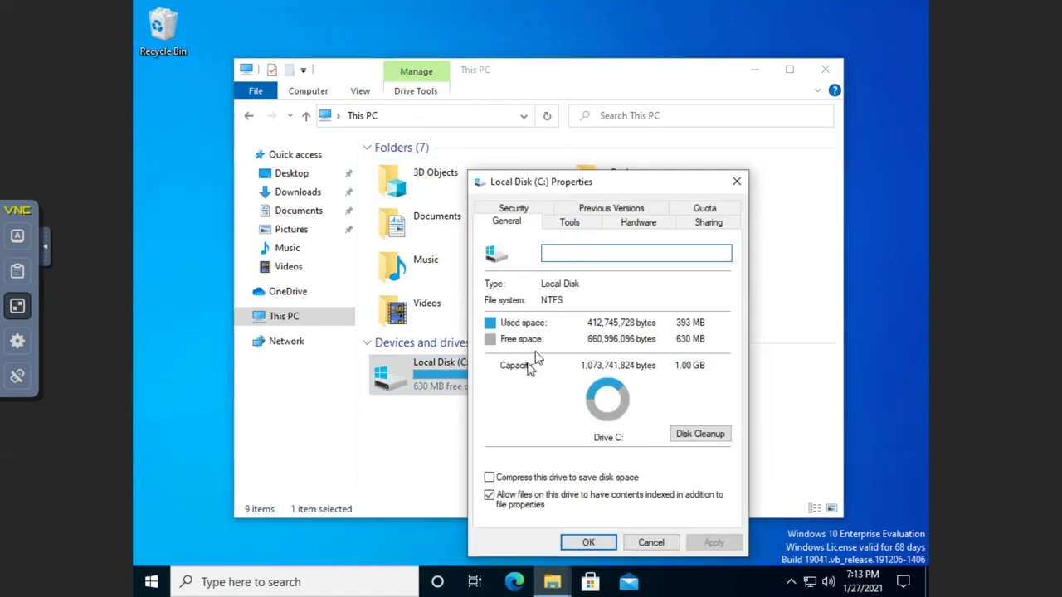
click(704, 209)
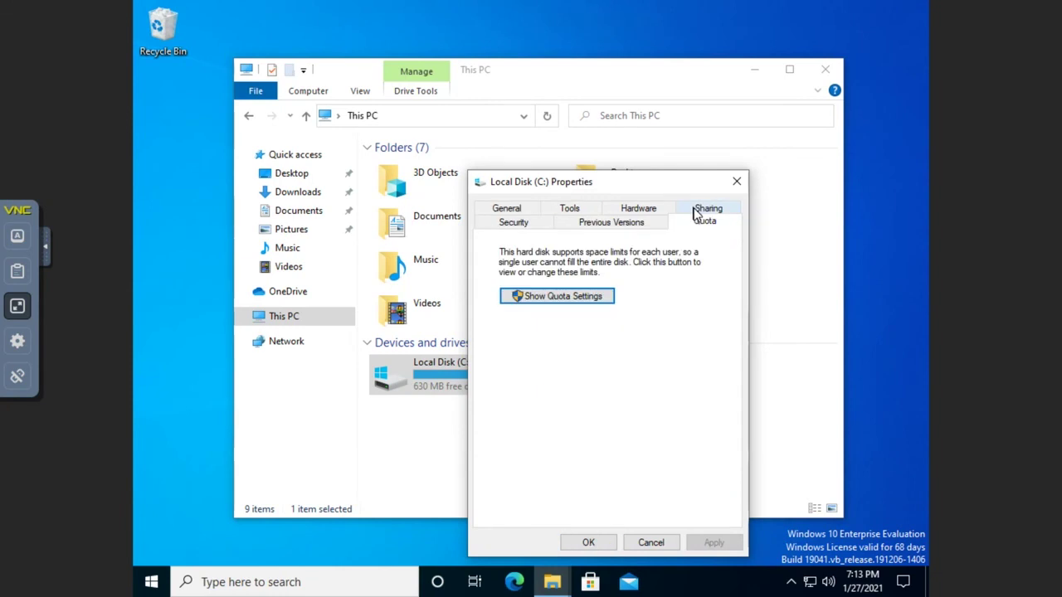
click(550, 304)
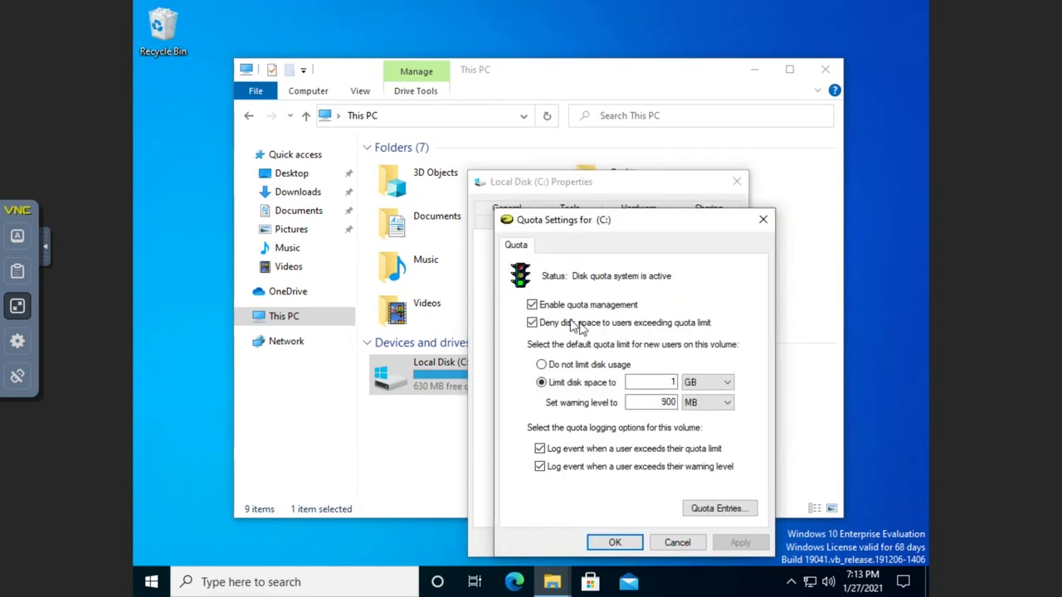
Turn off denial, choose 'Do not limit disk usage', disable both event logs, and apply.
click(531, 327)
click(532, 324)
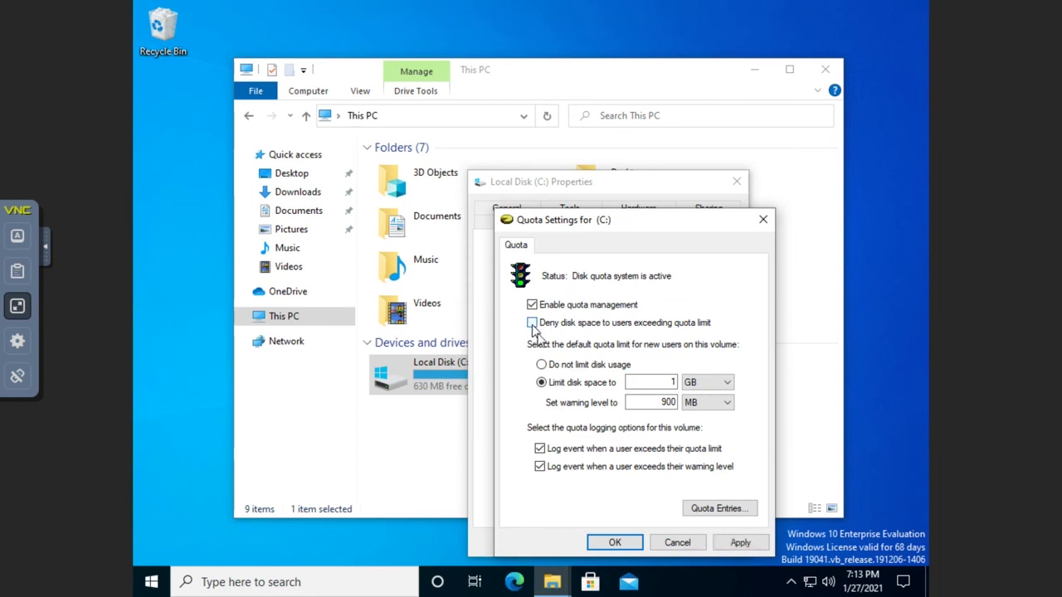
click(543, 366)
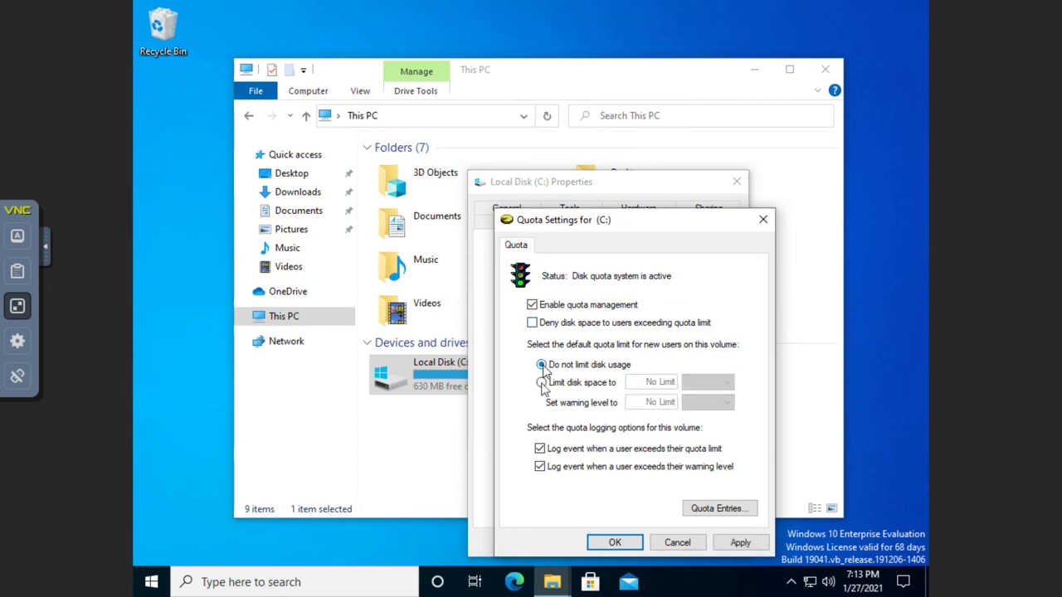
click(540, 468)
click(541, 468)
click(541, 449)
click(740, 541)
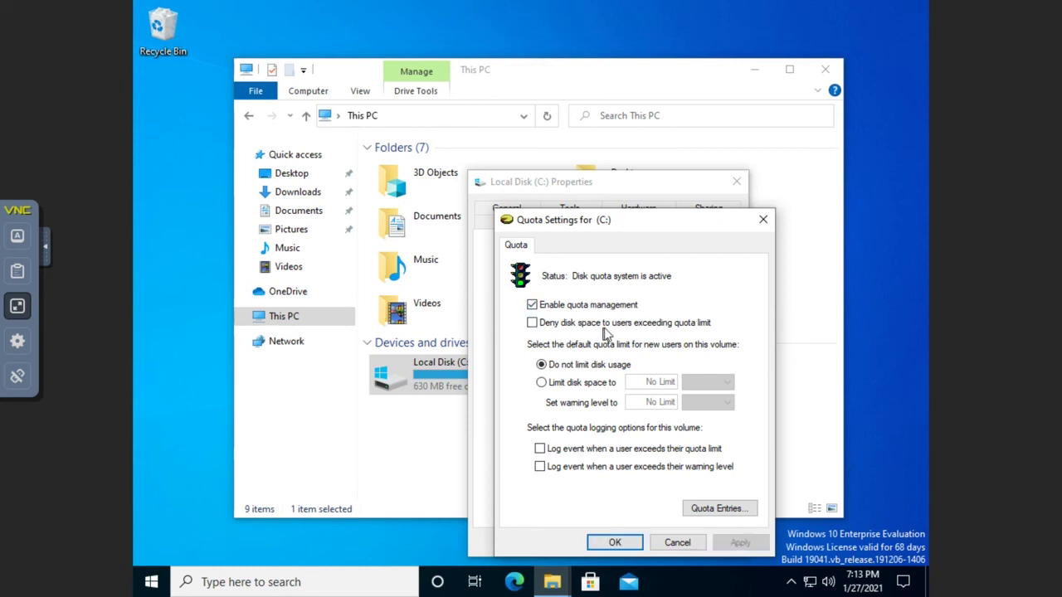
Check that the C: quota entries list is empty, then close it and the Quota Settings dialog.
click(725, 512)
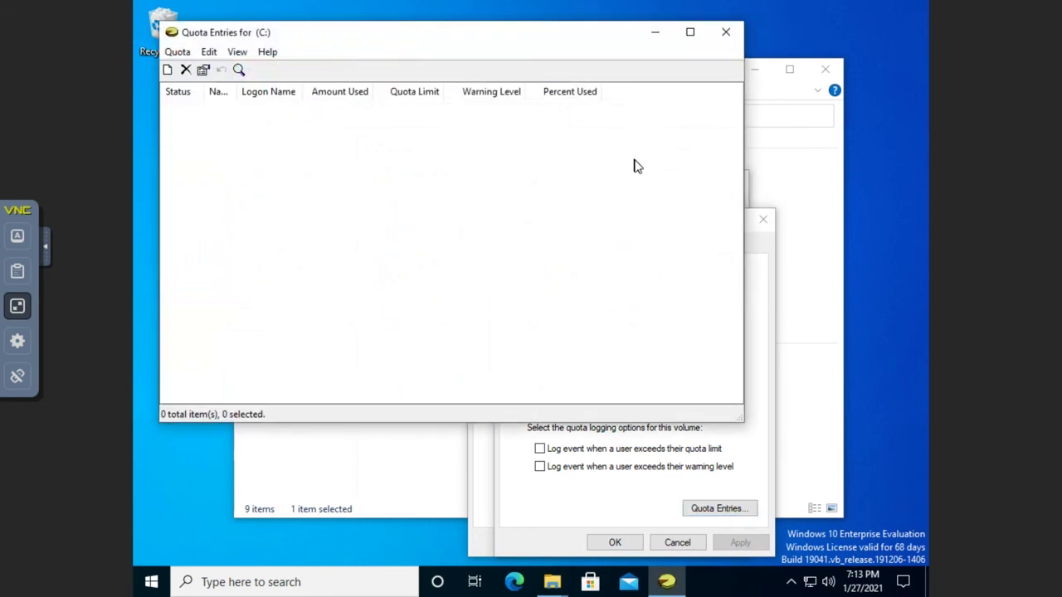
click(726, 35)
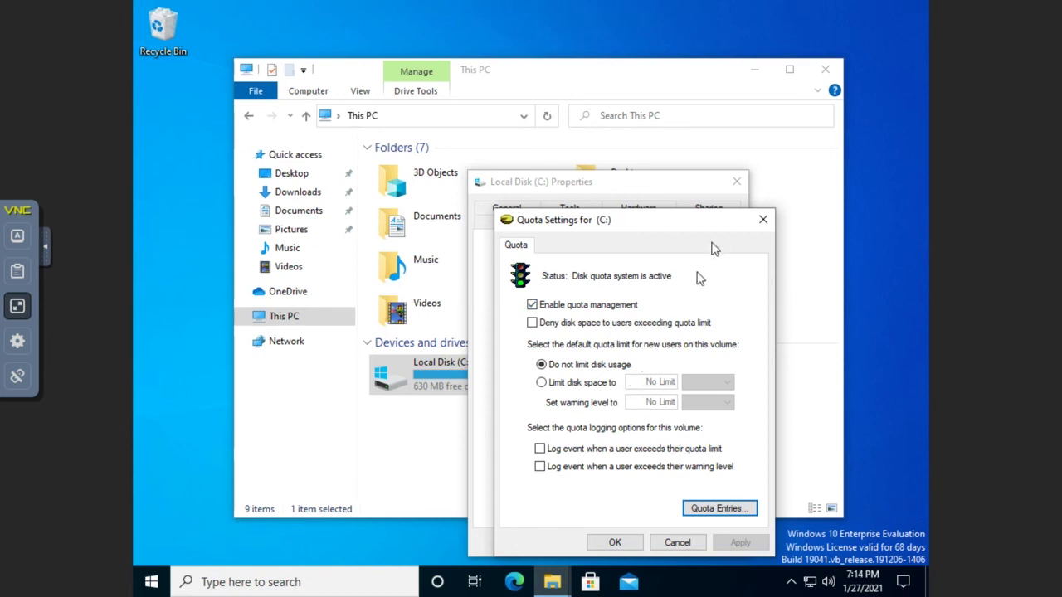
click(762, 219)
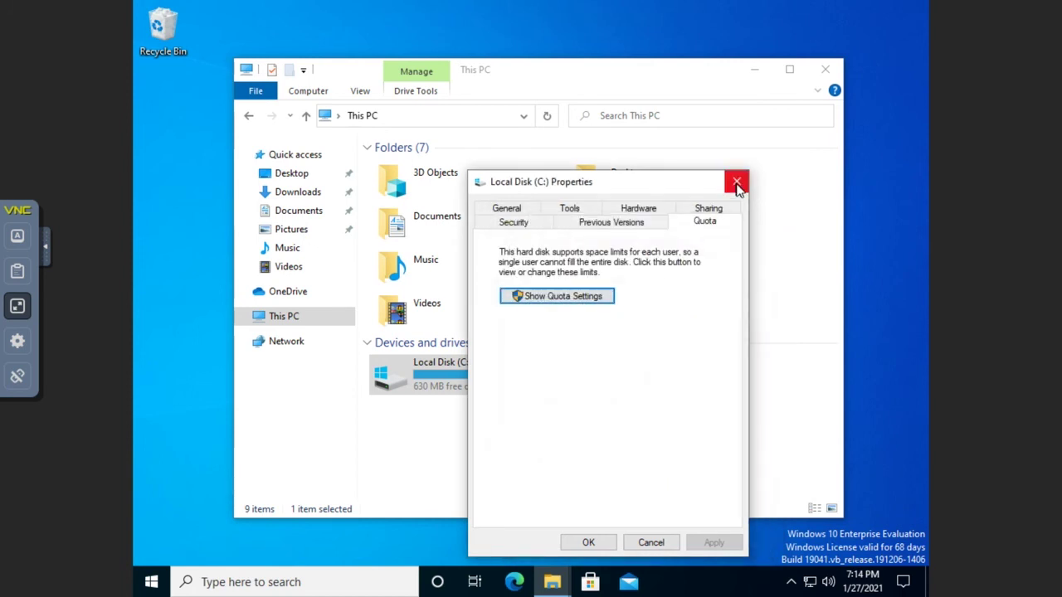
Close Local Disk (C:) Properties and deselect the drive in This PC, showing 19.1 GB free of 49.4 GB.
click(736, 181)
click(494, 455)
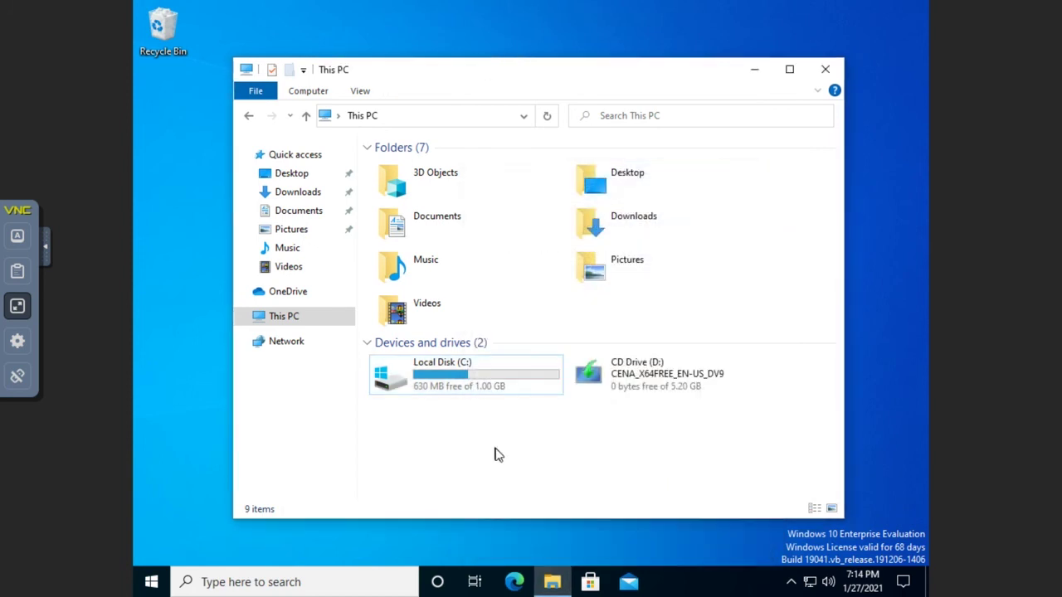